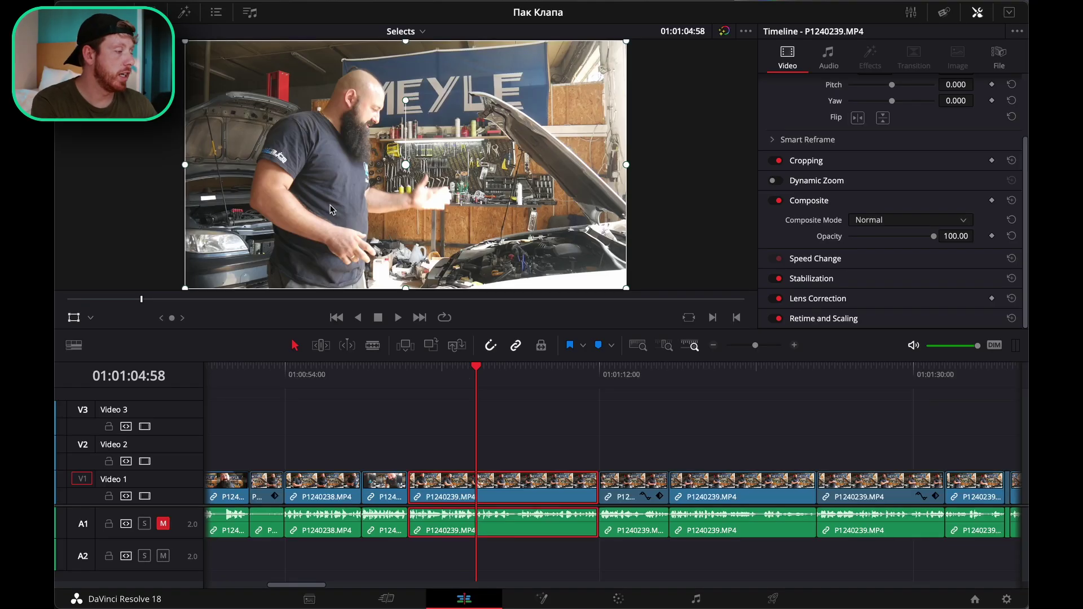
Drop an Adjustment Clip onto V2 above P1240239.MP4 and trim its end to a short span
left_click(184, 17)
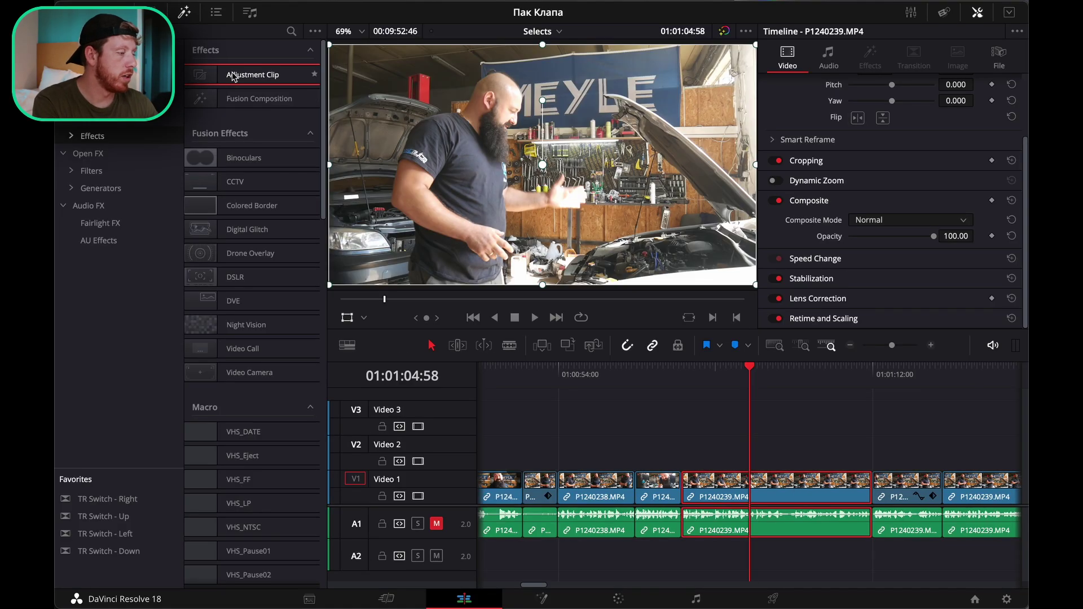
left_click_drag(233, 76, 731, 438)
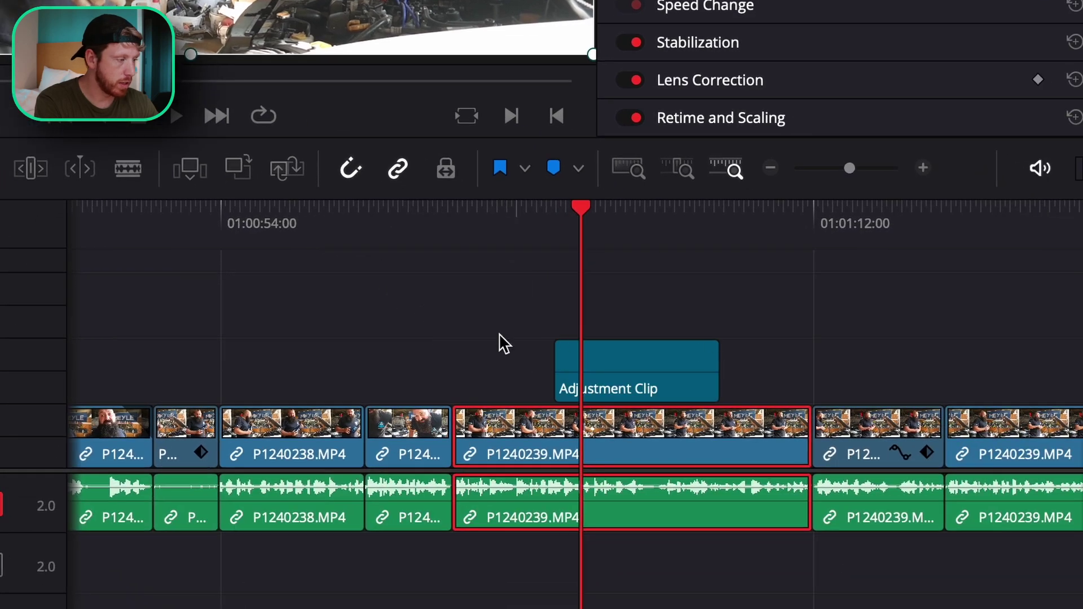
key("space")
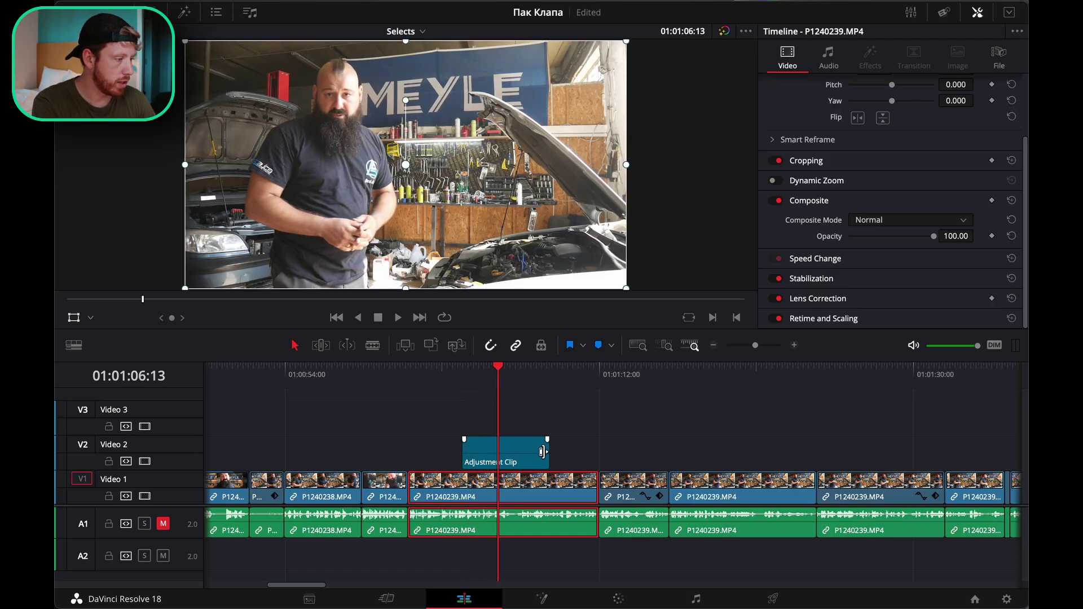
left_click_drag(542, 451, 500, 452)
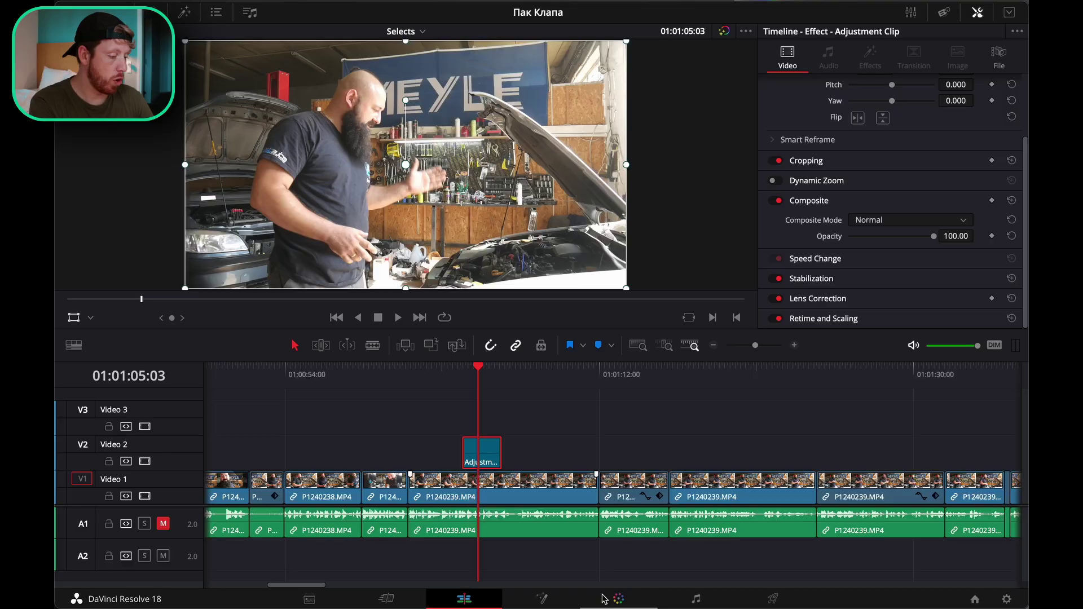
In Fusion, keyframe Transform1's Center, Pivot and Size at frame 0, then advance toward frame 41
left_click(553, 597)
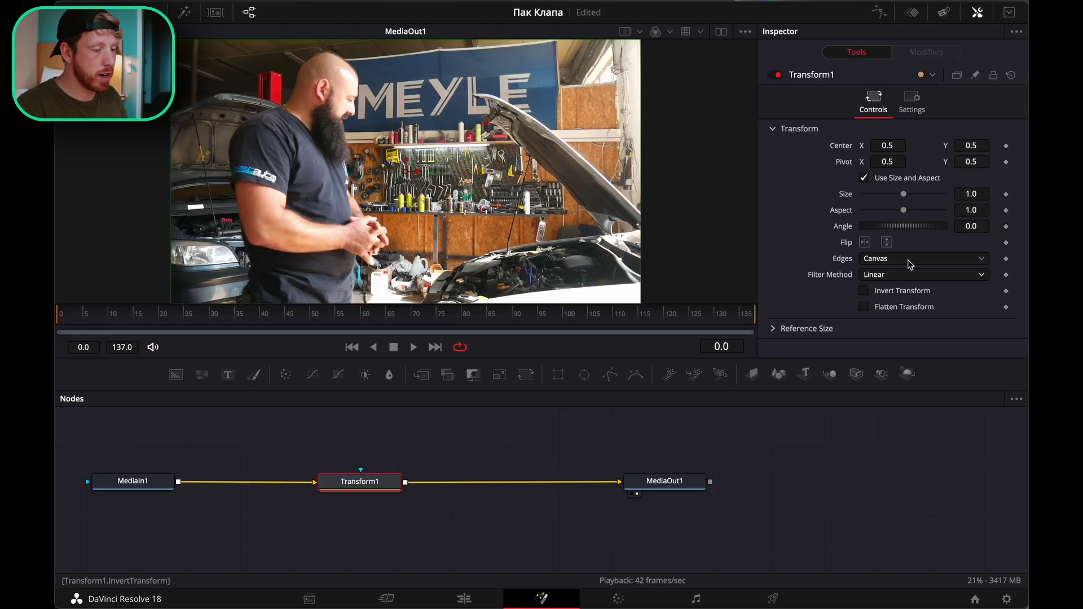
left_click(1005, 146)
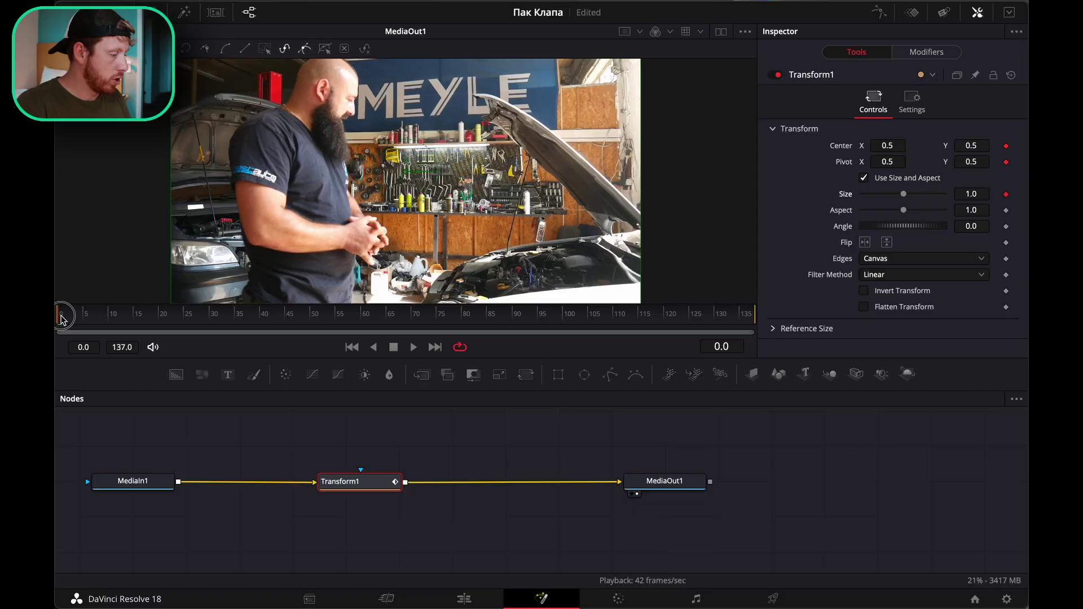
left_click_drag(61, 314, 163, 314)
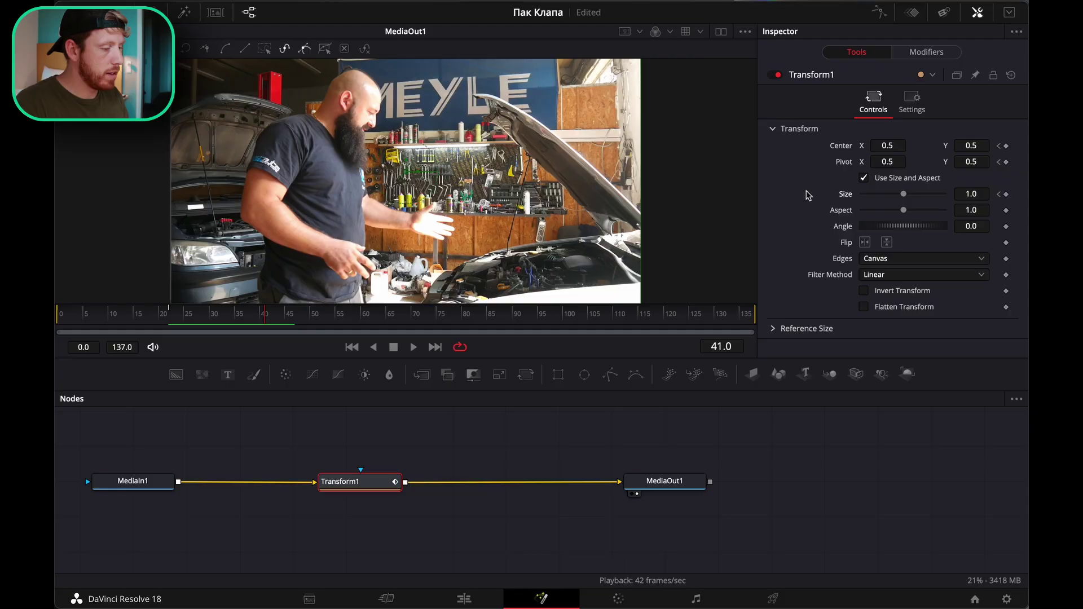
Set Transform1 Size to 1.38 and Center to X 0.404, Y 0.626
left_click_drag(904, 197, 907, 196)
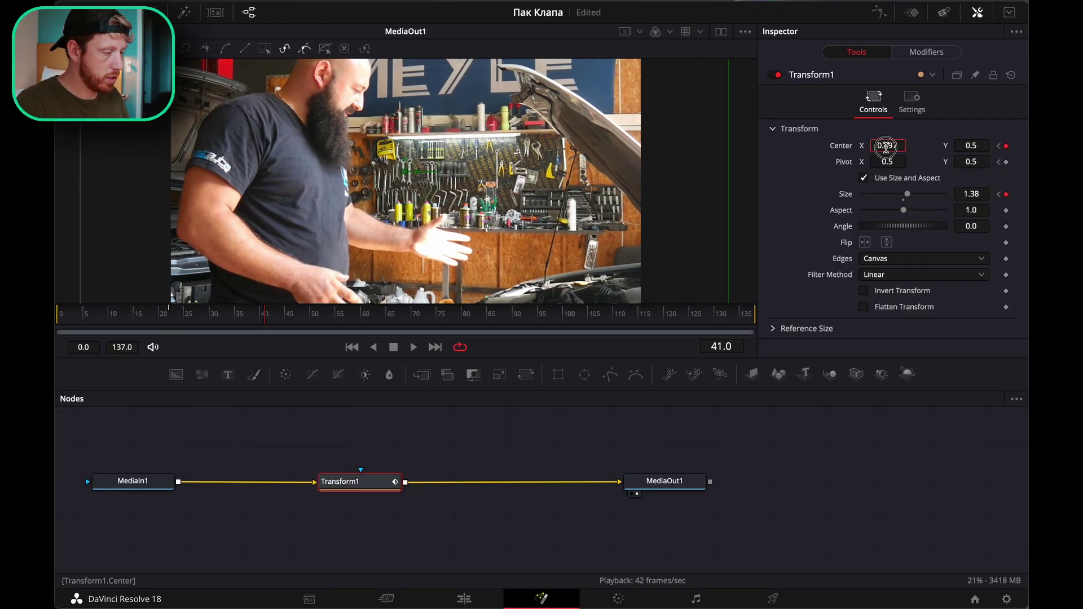
left_click_drag(885, 145, 893, 151)
left_click_drag(989, 150, 581, 141)
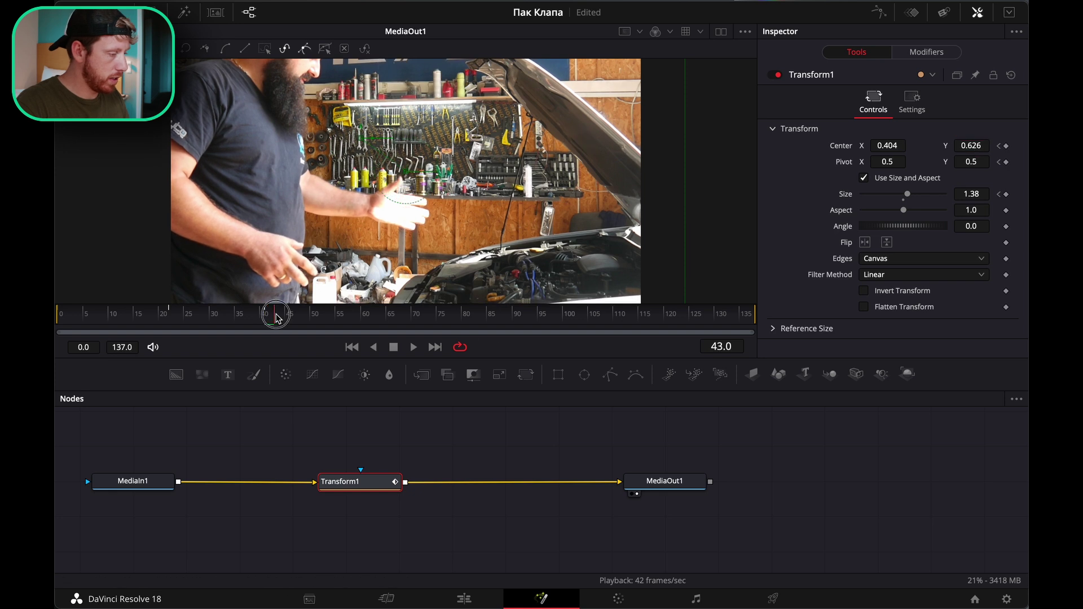
Keyframe Size at frame 60, set Center X 0.478 at frame 80, and continue through frame 110
left_click_drag(289, 314, 365, 307)
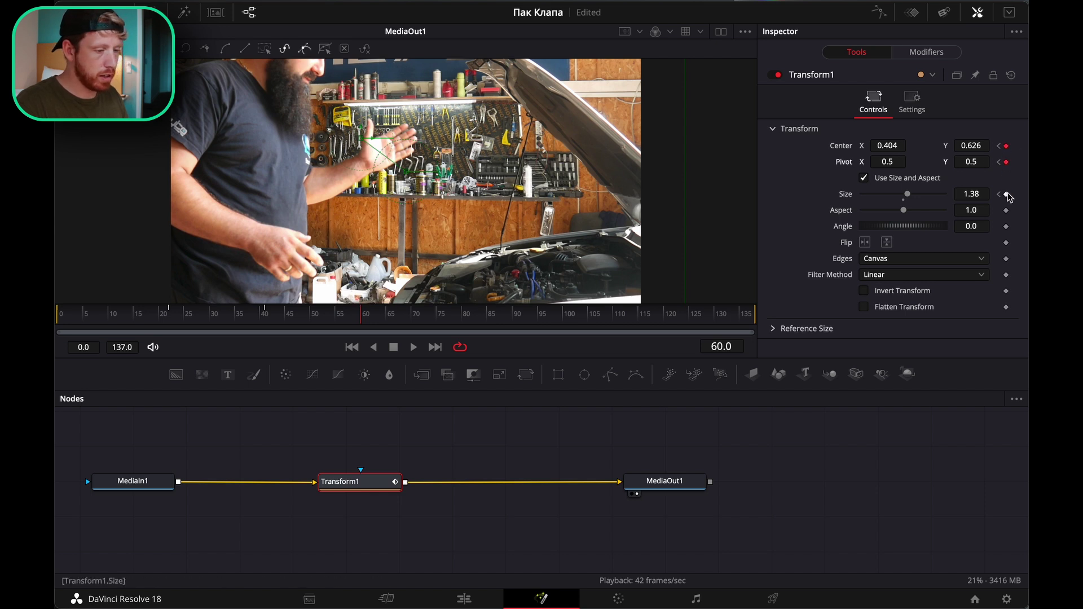
left_click(440, 319)
left_click_drag(445, 319, 464, 319)
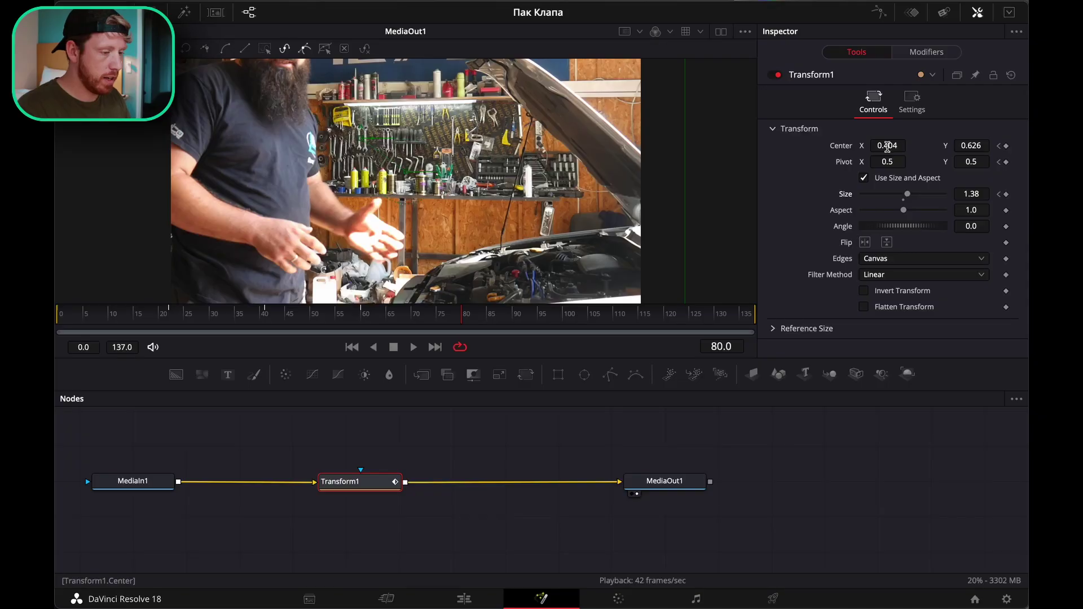
left_click_drag(891, 146, 842, 145)
left_click_drag(559, 313, 613, 311)
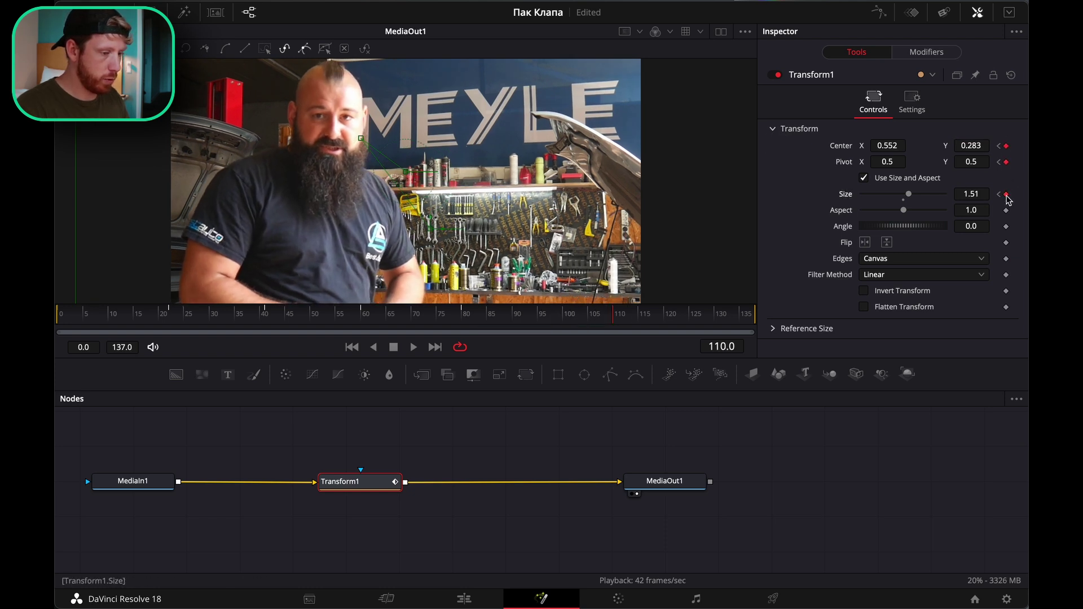
left_click_drag(618, 315, 753, 321)
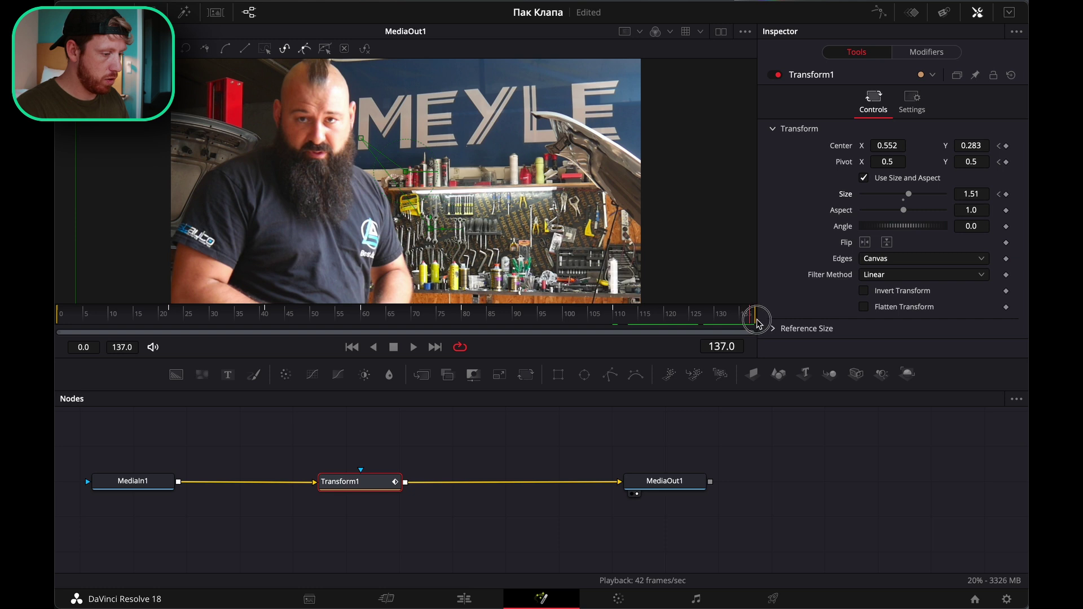
Keyframe Transform1 Size back to 1.0 at frame 137 and preview the zoom-out
left_click(888, 144)
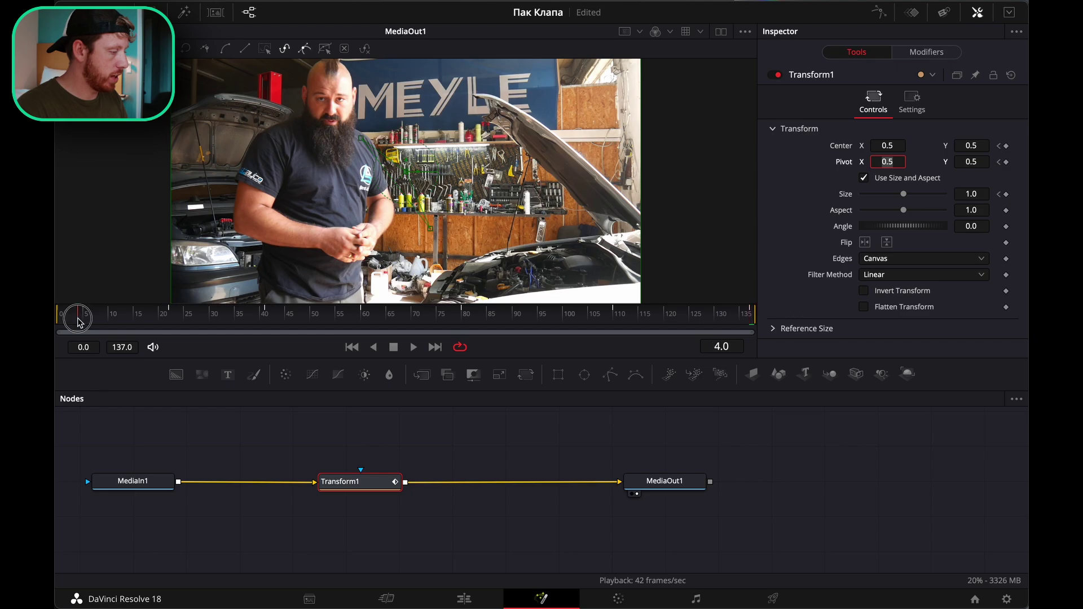
key("space")
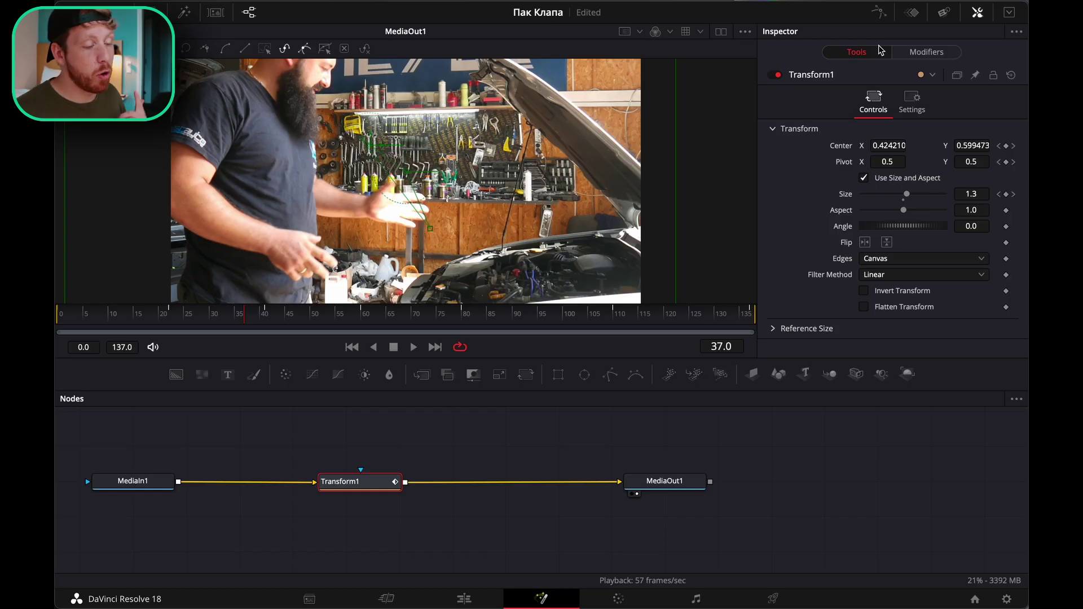
In the Spline editor, enlarge the curve panel and smooth the segment between frames 20 and 38
left_click(879, 13)
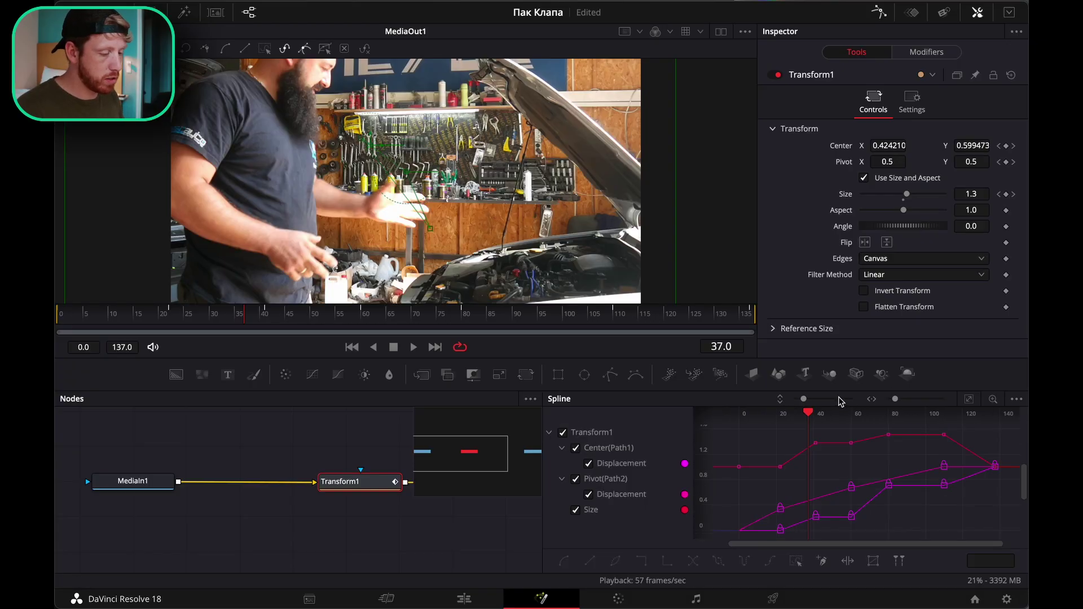
left_click_drag(838, 391, 838, 275)
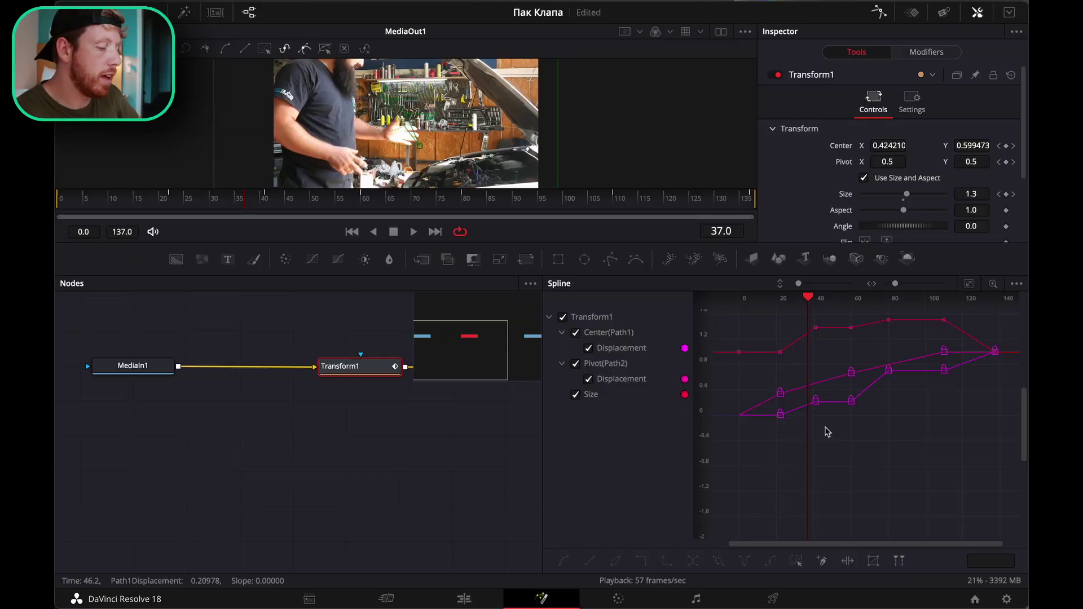
left_click(810, 403)
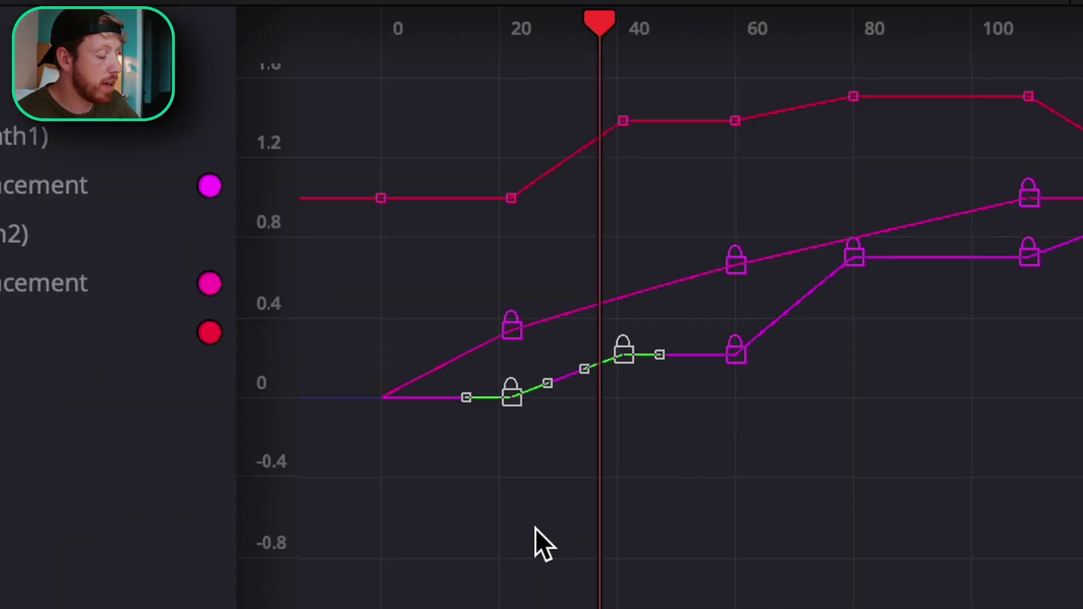
key("s")
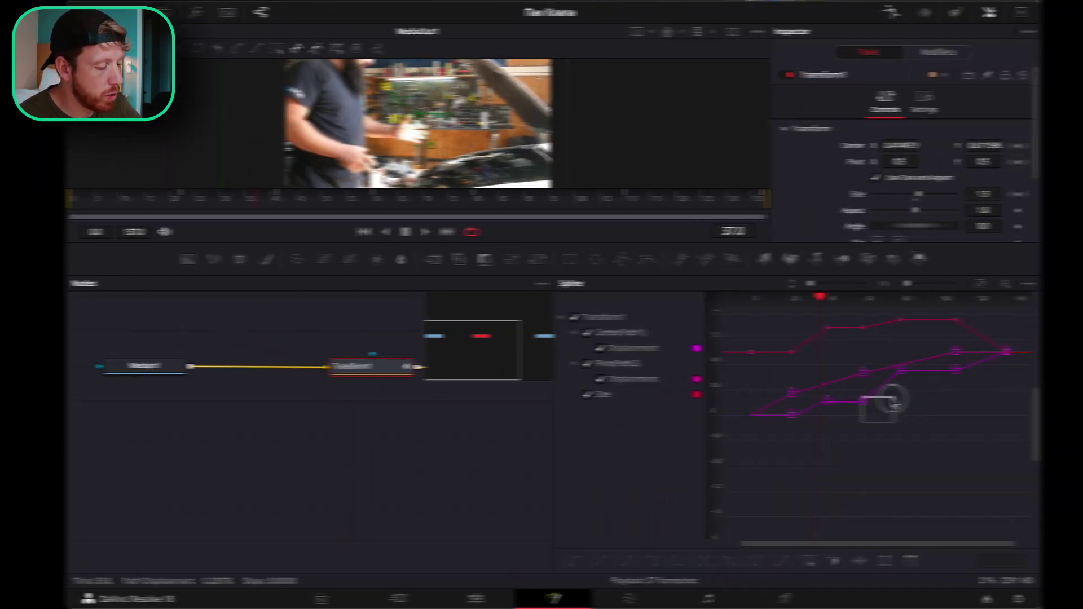
Select the remaining Transform1 keyframes, then return to the start with a larger viewer
left_click_drag(753, 374, 832, 335)
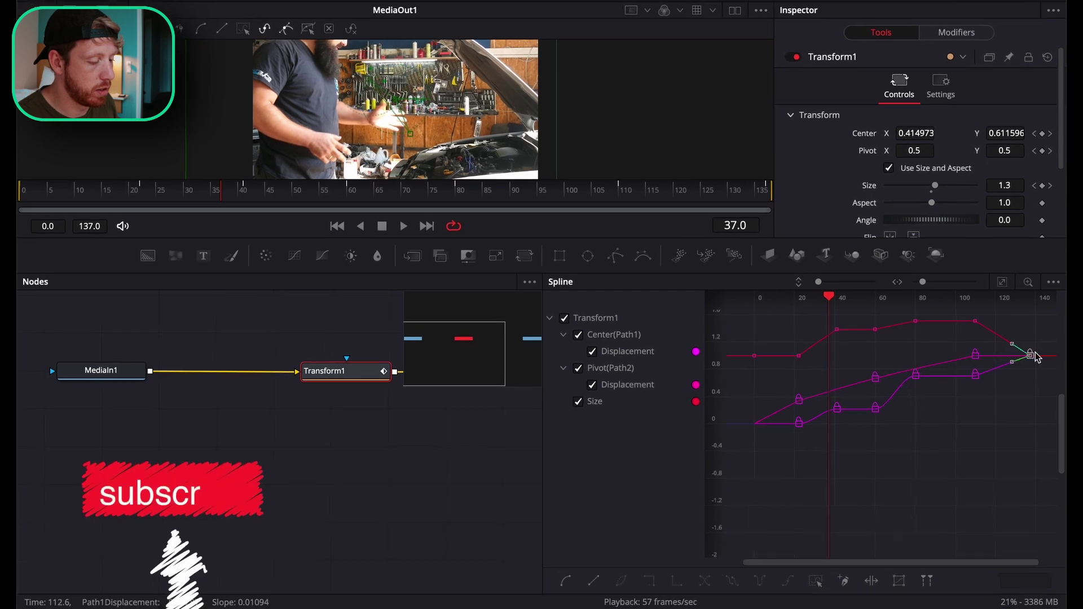
left_click(889, 320)
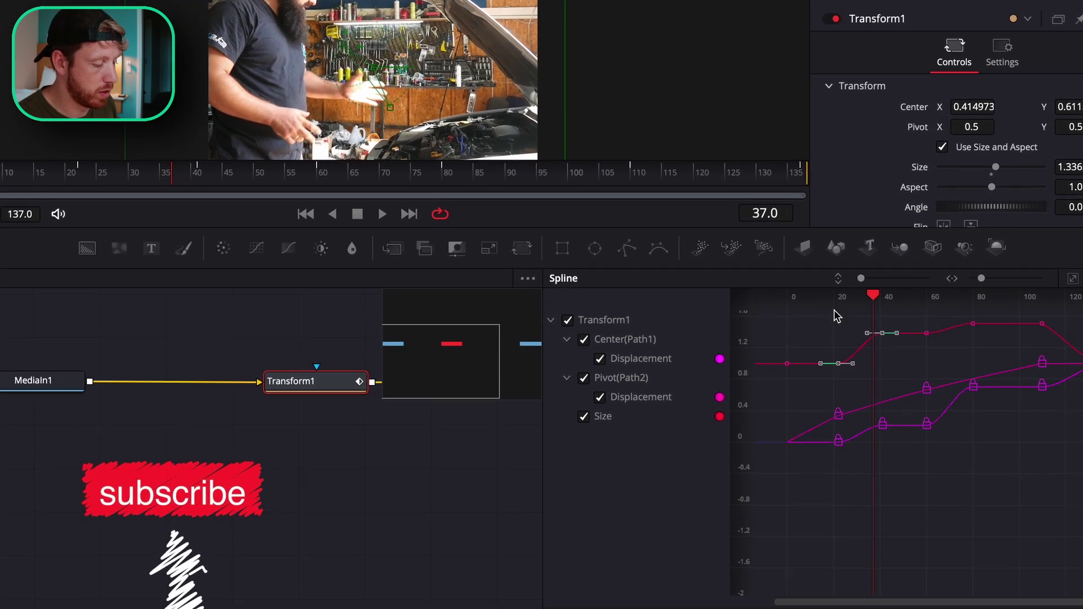
left_click(766, 299)
left_click_drag(689, 261, 684, 428)
Preview the smoothed zoom, then enable Motion Blur in Transform1's Settings (Quality 2, Shutter Angle 180)
key("space")
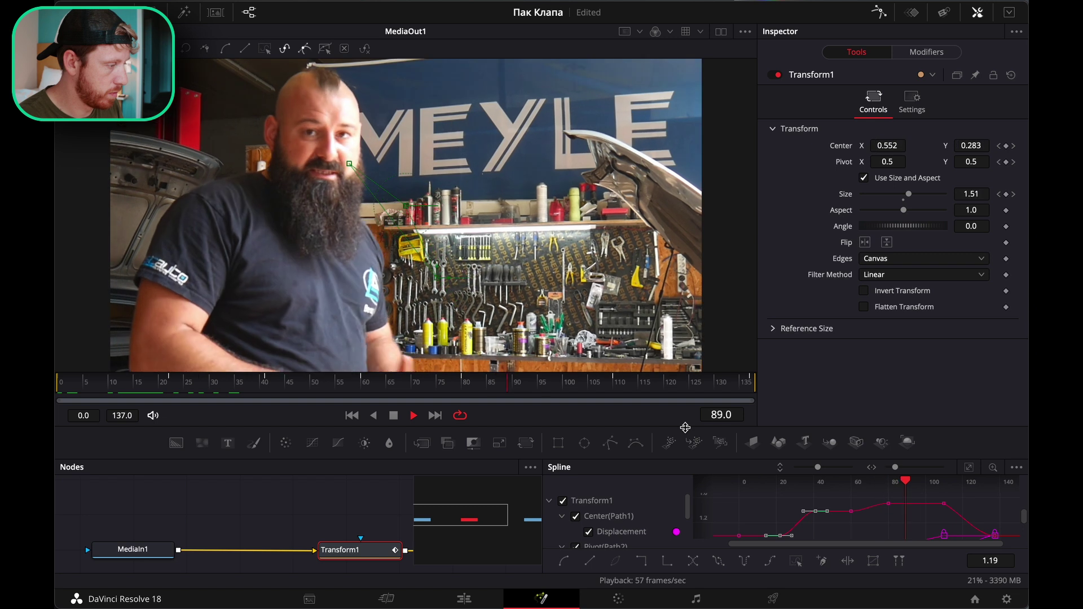
key("space")
left_click(912, 107)
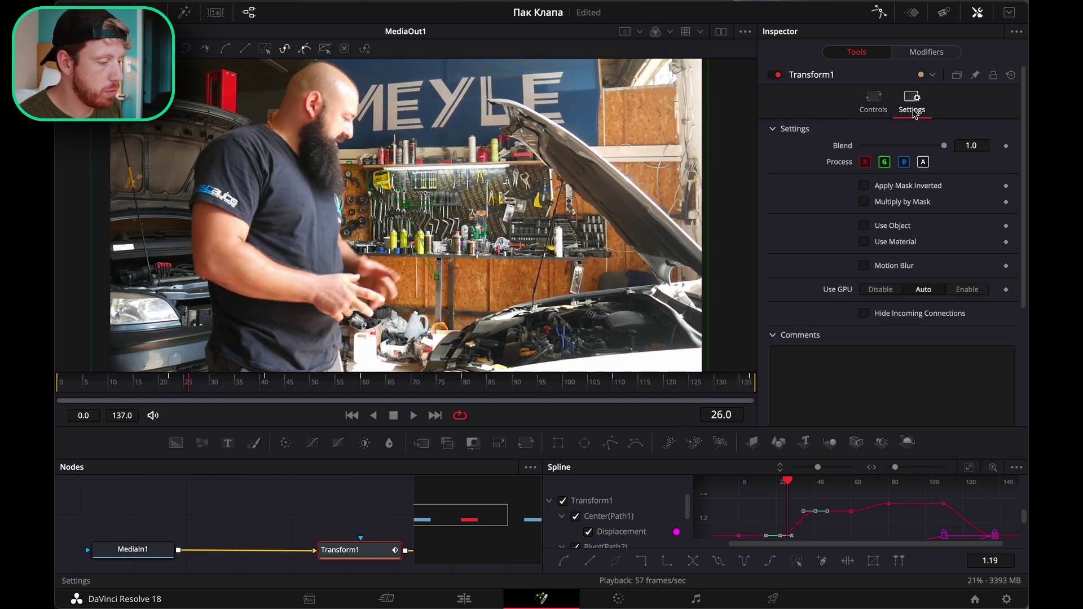
left_click(862, 265)
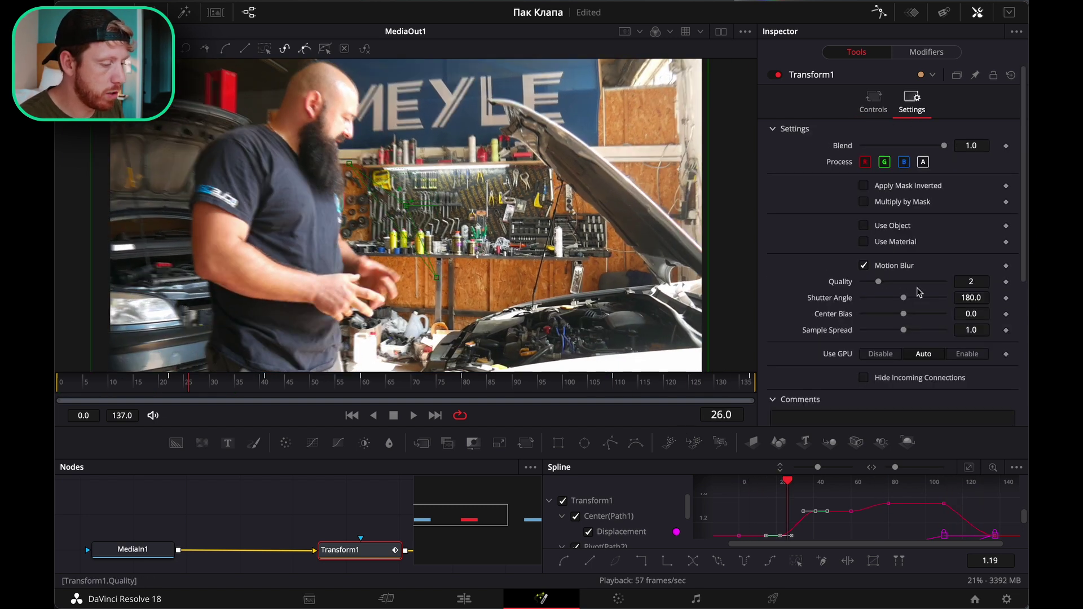